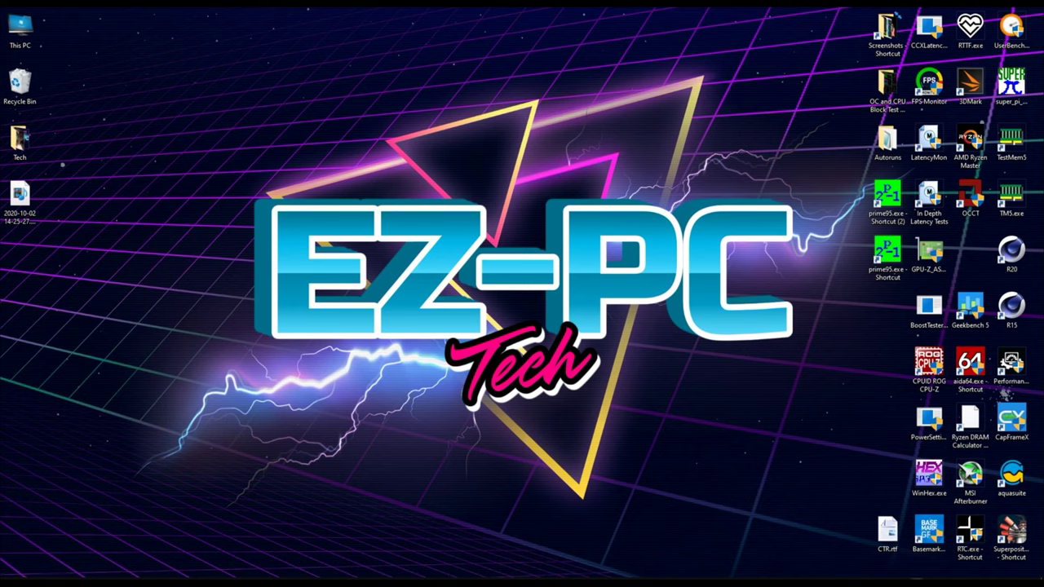
- Restore the CTR 1.0r window from the taskbar
left_click(933, 580)
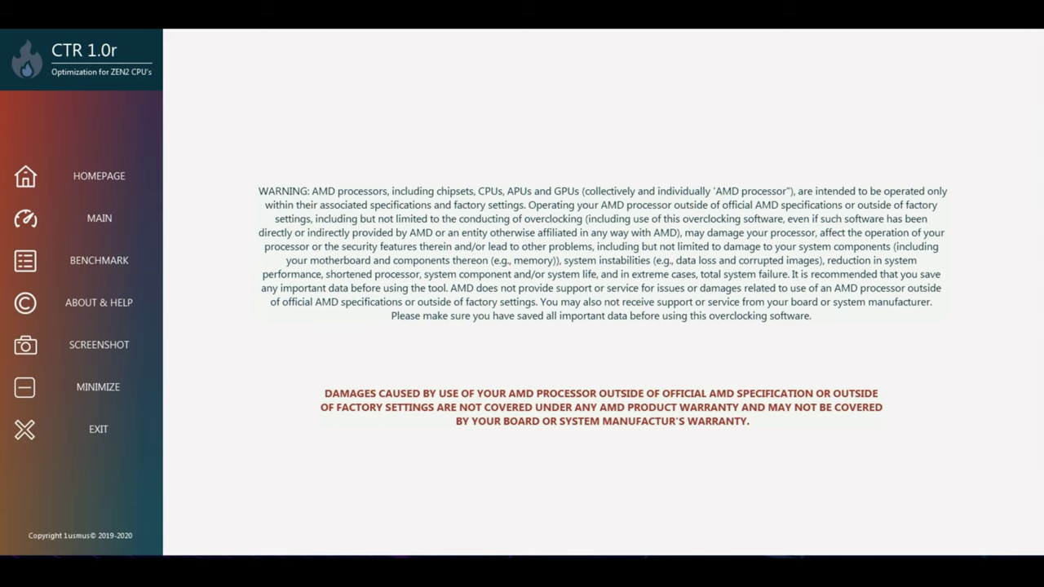
- Open the developer's Twitter profile from CTR's HOMEPAGE link and scroll through the timeline
left_click(103, 172)
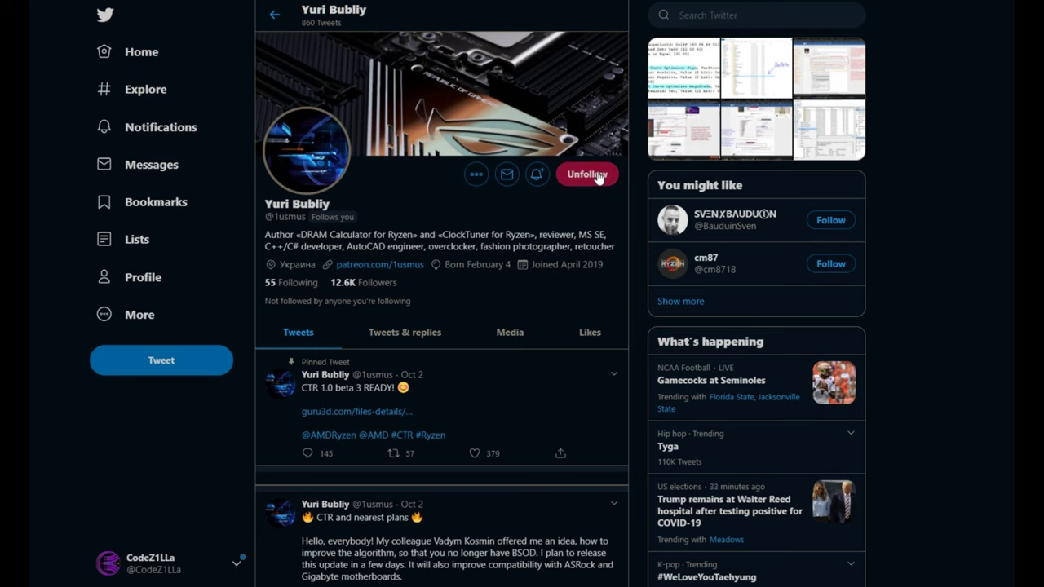
scroll(584, 226, "down", 5)
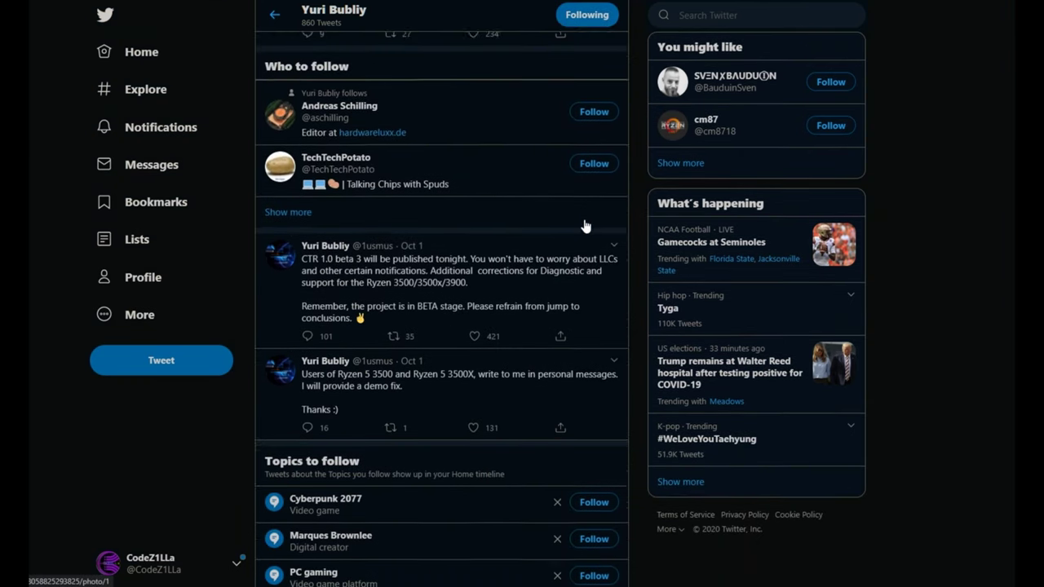
scroll(583, 227, "down", 2)
scroll(579, 232, "up", 10)
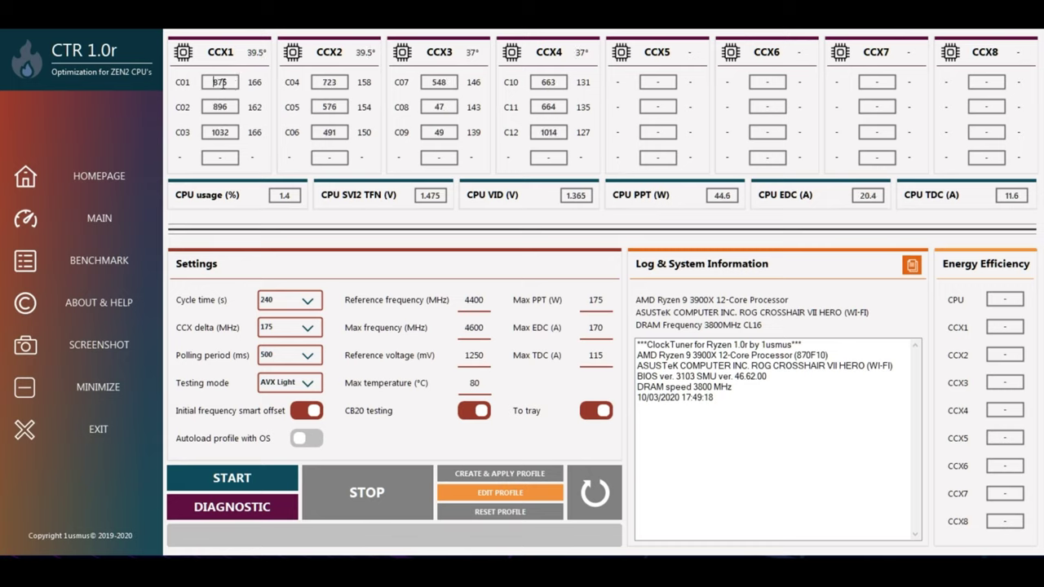
left_click_drag(322, 82, 336, 82)
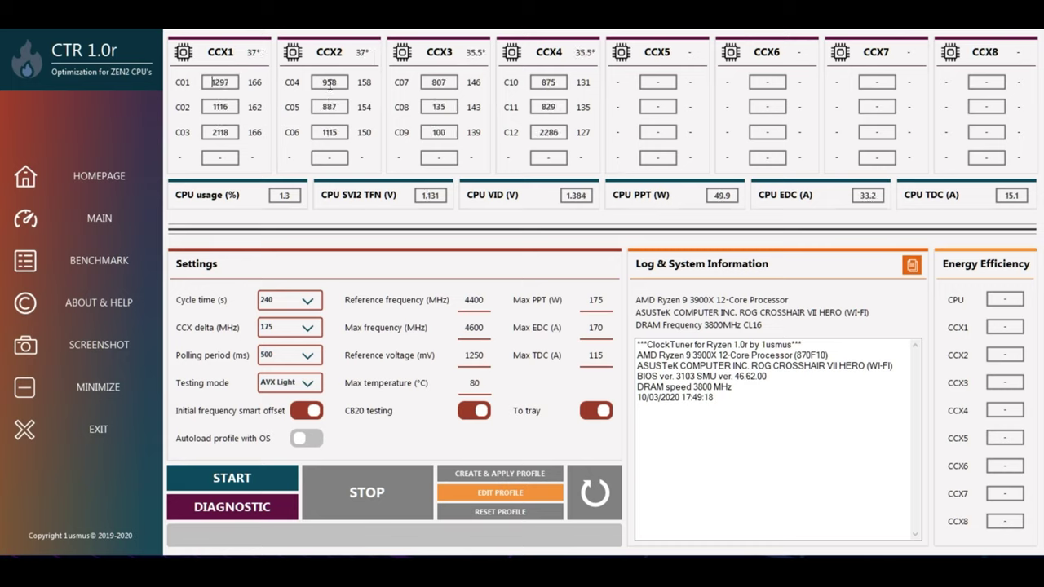
left_click_drag(430, 81, 459, 81)
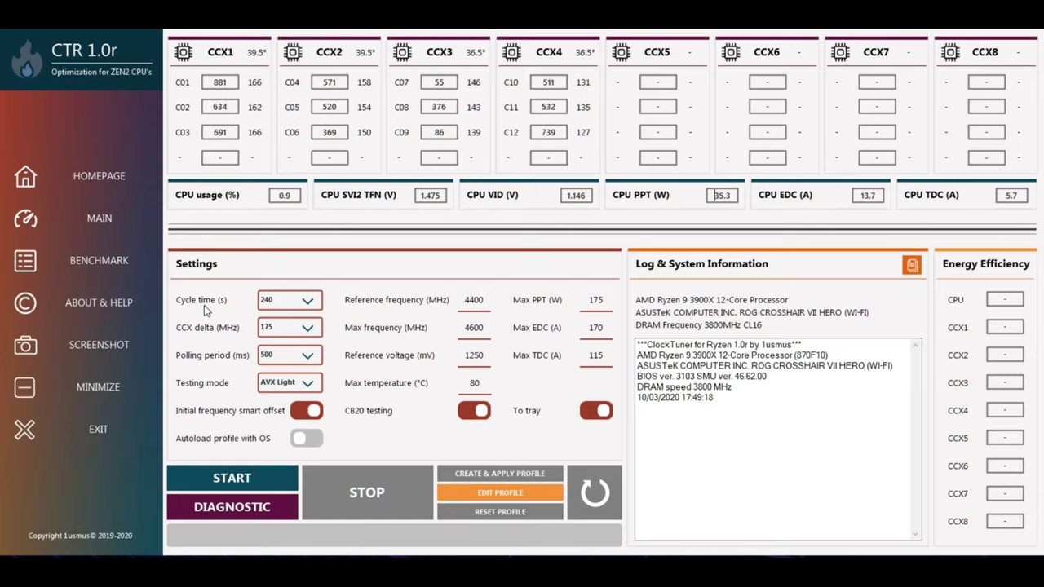
left_click(270, 305)
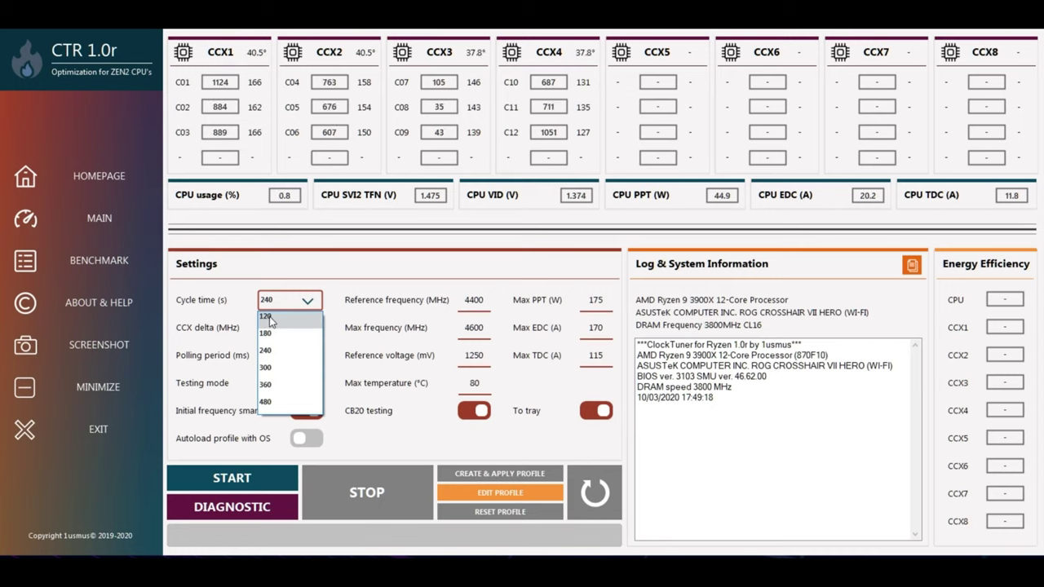
left_click(300, 303)
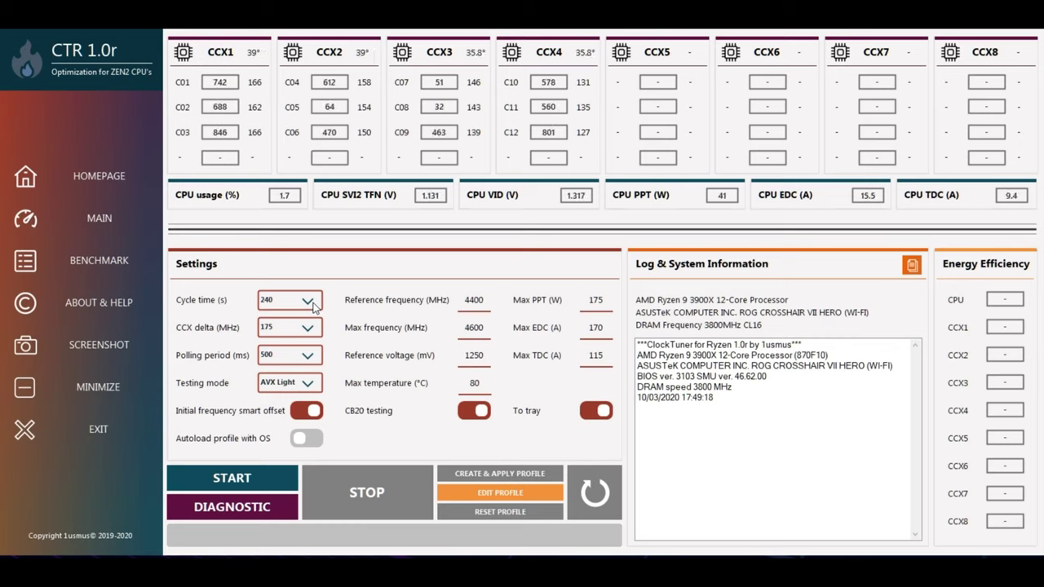
left_click(312, 303)
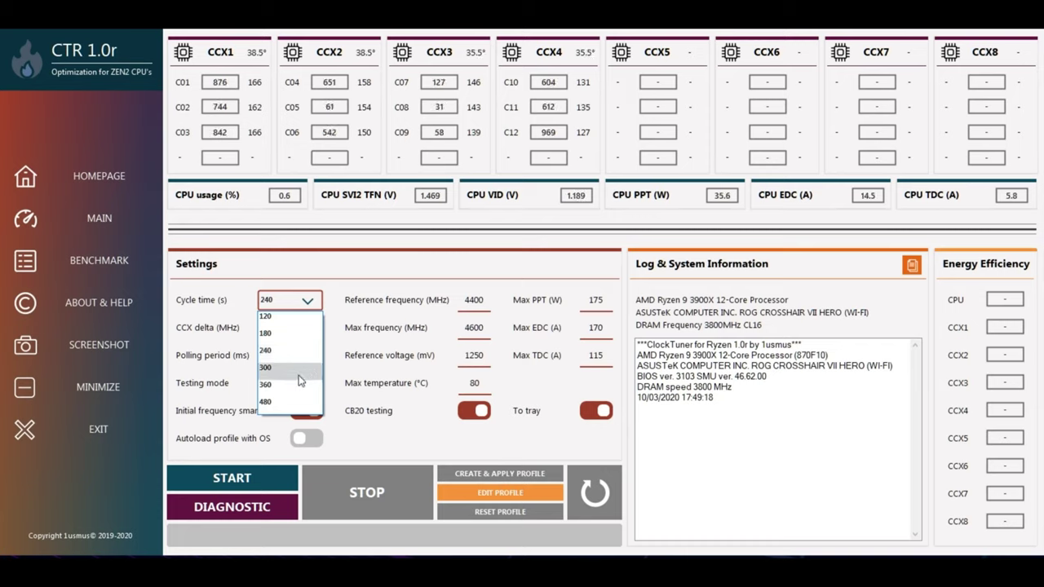
left_click(330, 307)
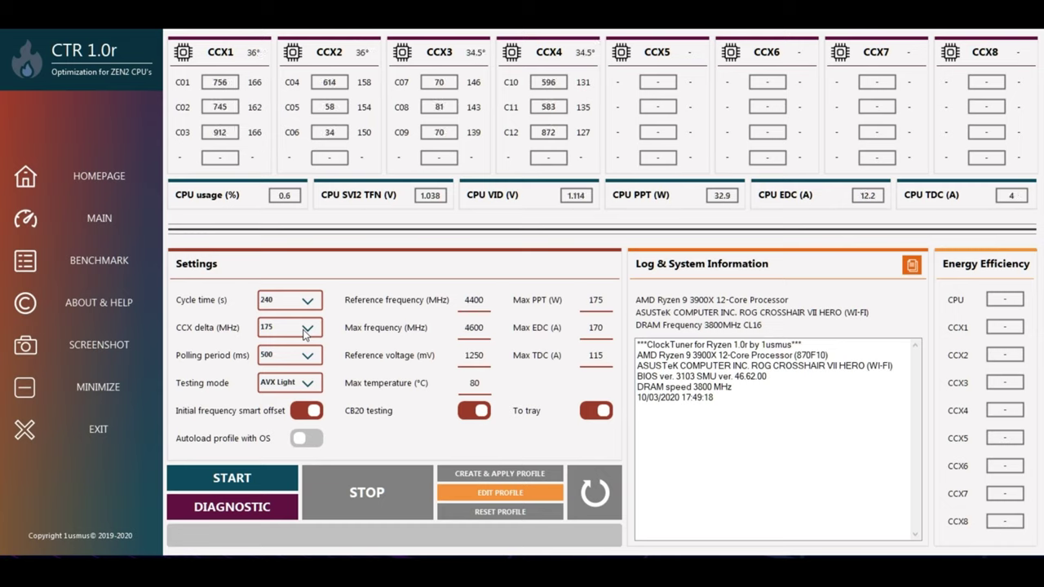
left_click(307, 328)
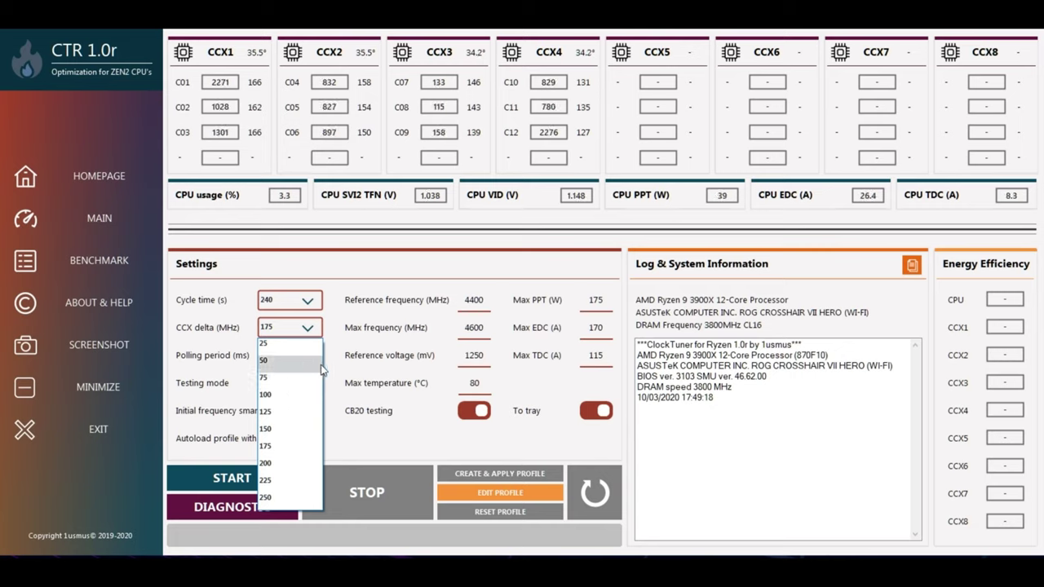
left_click(241, 365)
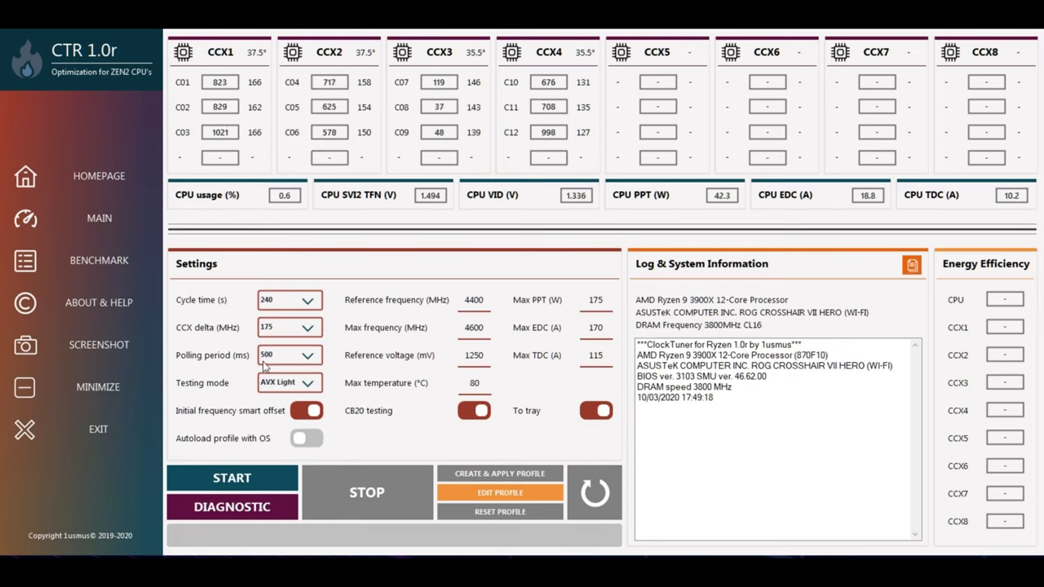
- Keep the polling period at 1000 ms in its dropdown
scroll(263, 363, "down", 1)
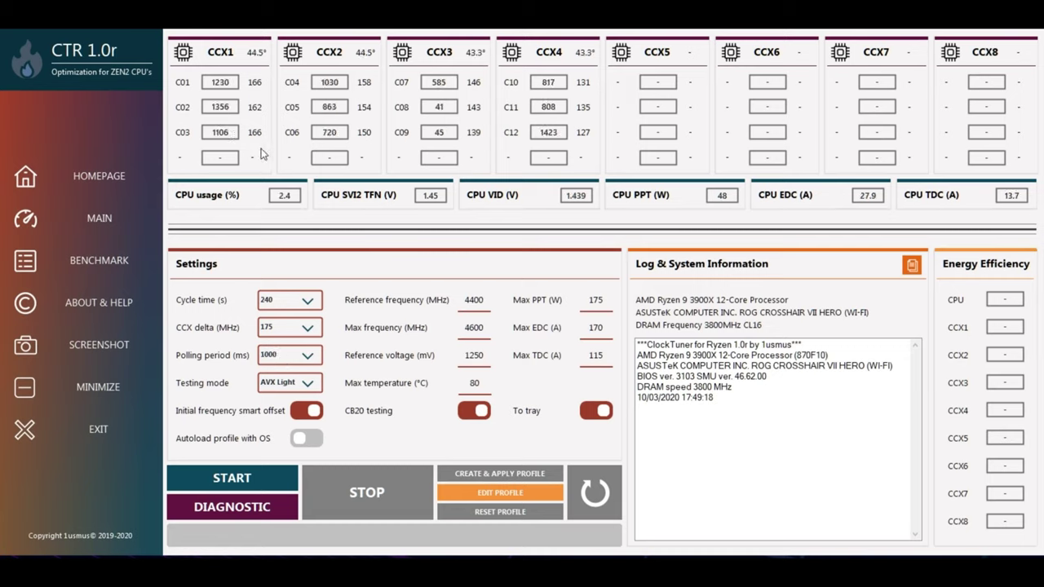
left_click(309, 358)
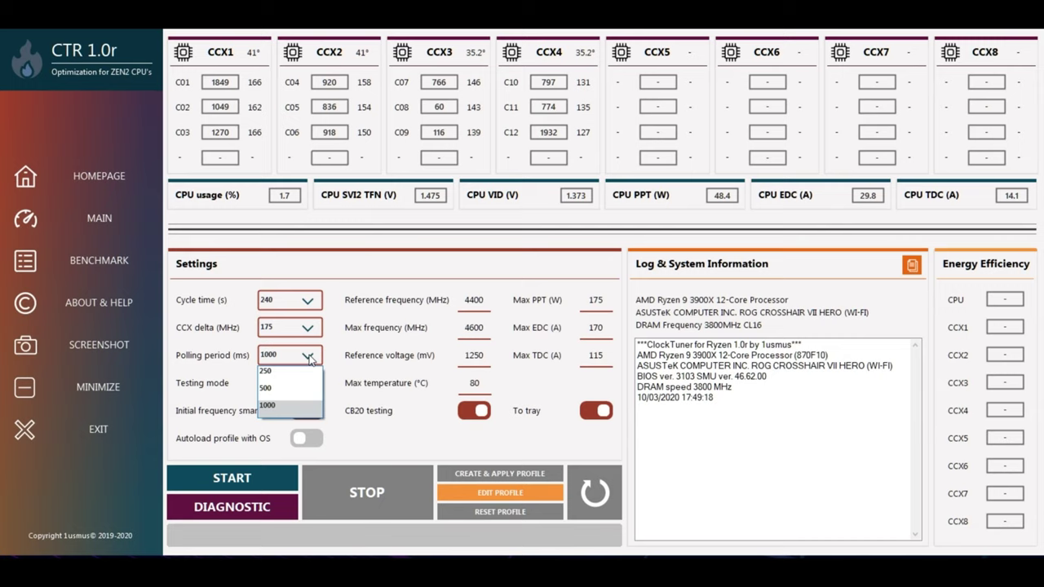
left_click(201, 391)
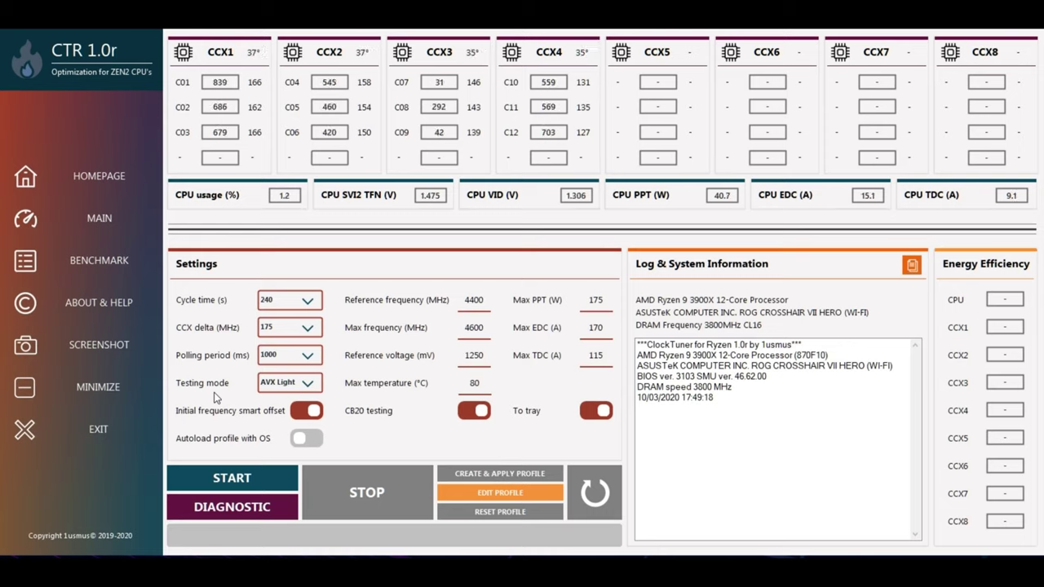
- Change the testing mode from AVX Light to AVX Heavy
left_click(302, 384)
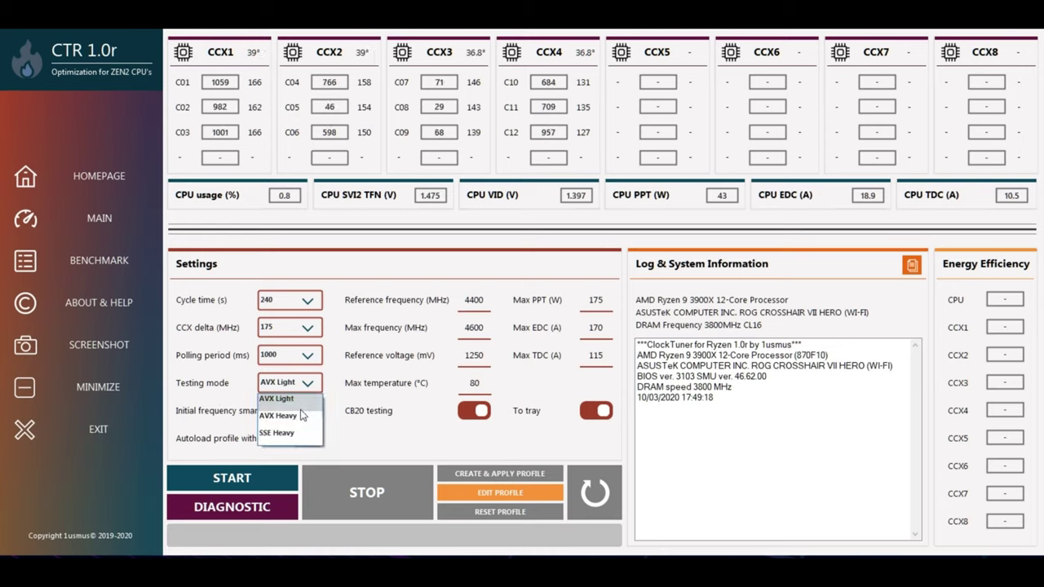
left_click(301, 416)
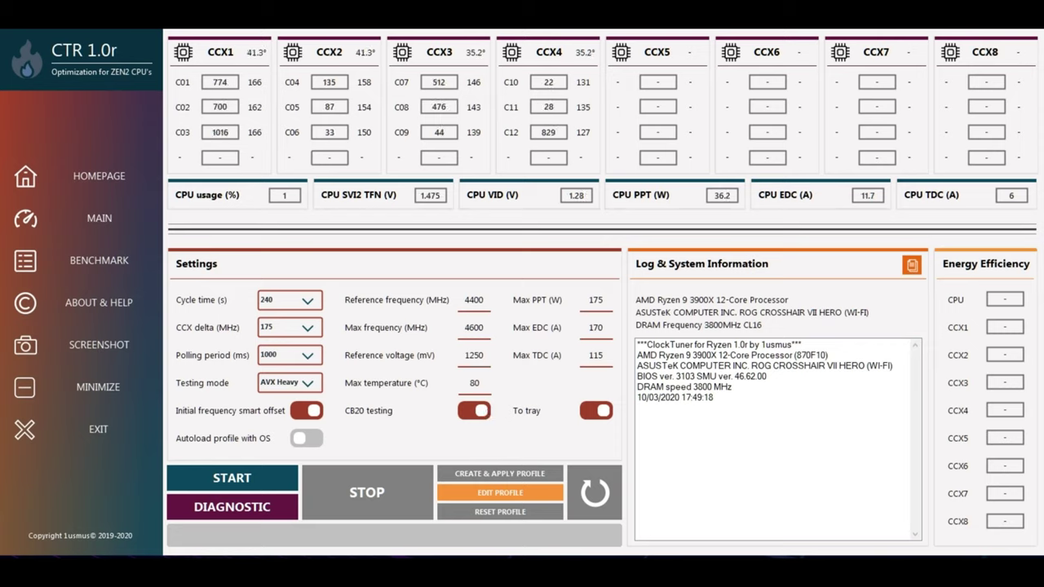
- Open the CTR Release folder and the CB R20 folder side by side
right_click(961, 359)
left_click(968, 296)
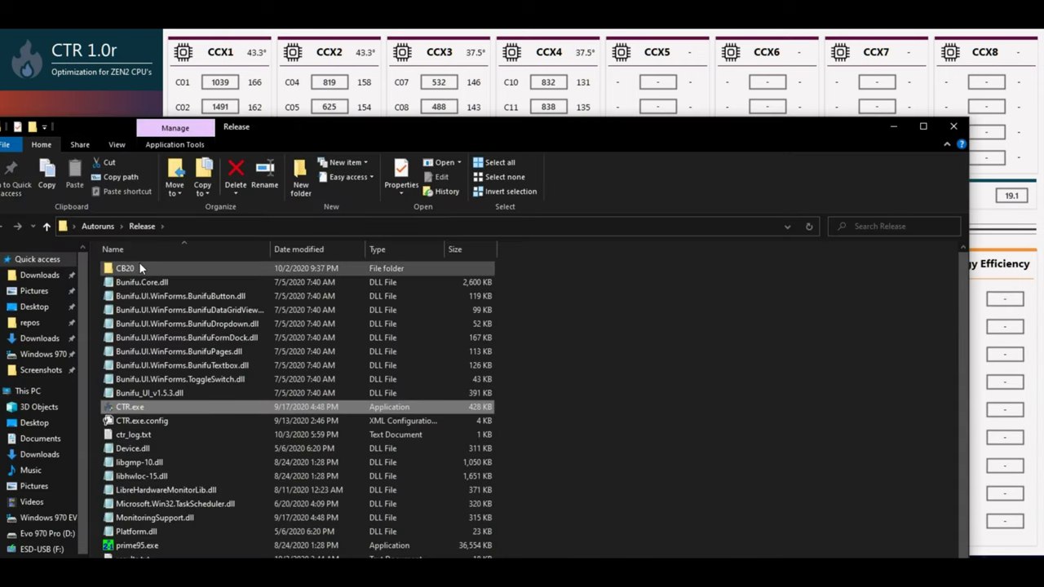
left_click(141, 264)
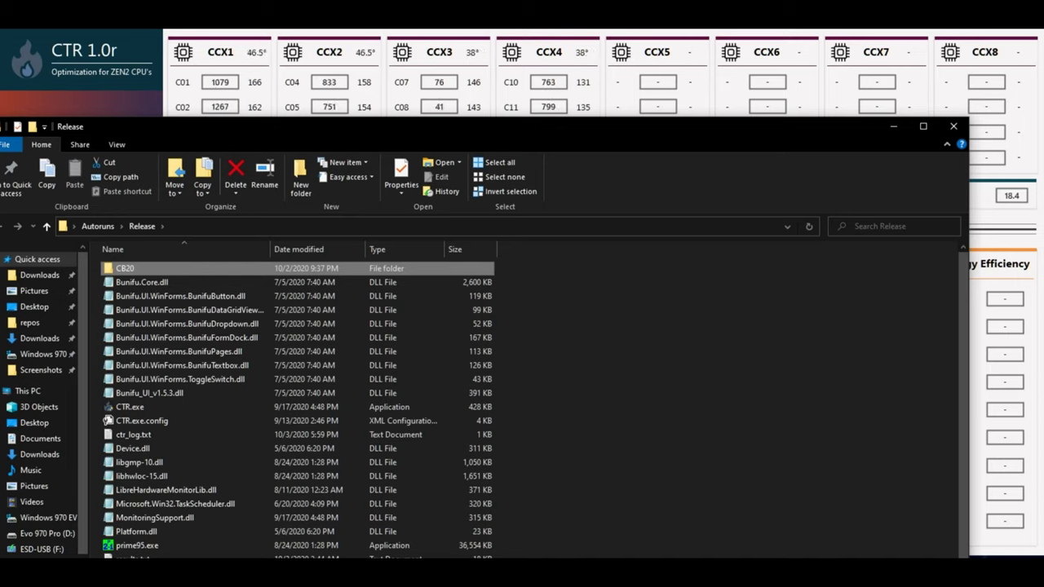
right_click(970, 259)
left_click(1020, 304)
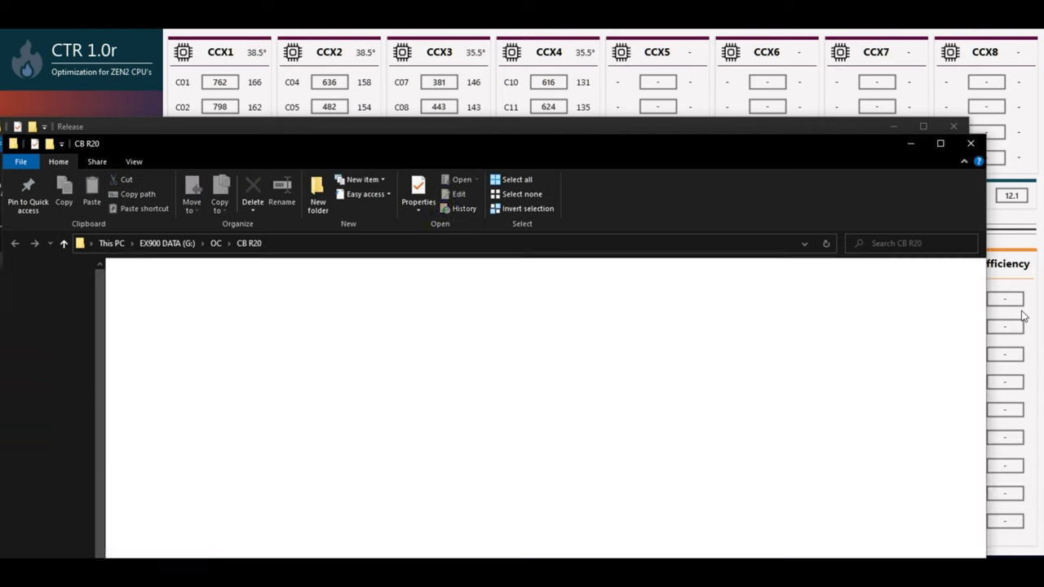
left_click_drag(391, 155, 1042, 155)
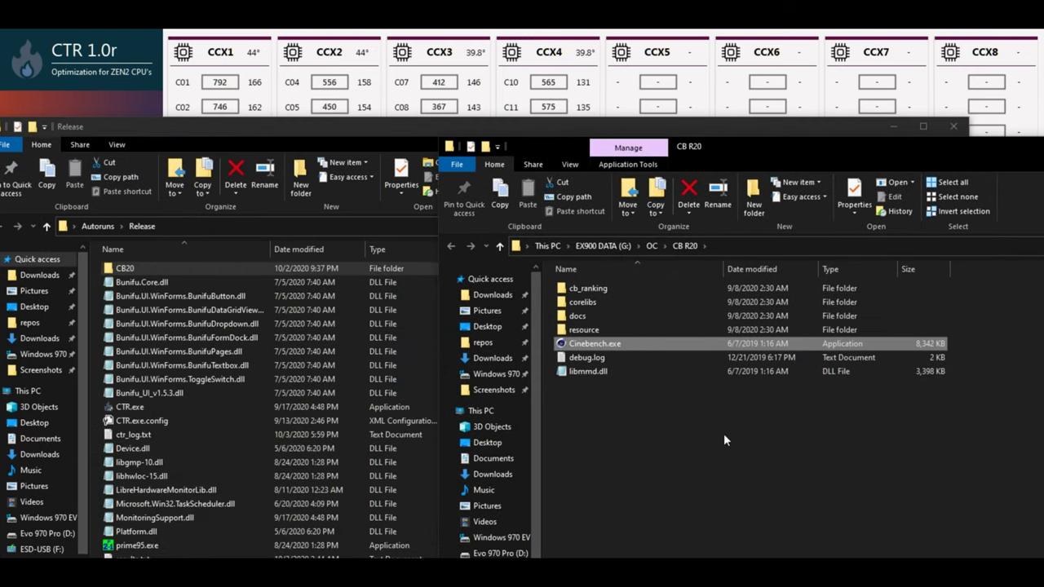
- Copy all seven Cinebench R20 files from the CB R20 folder
left_click_drag(724, 433, 538, 244)
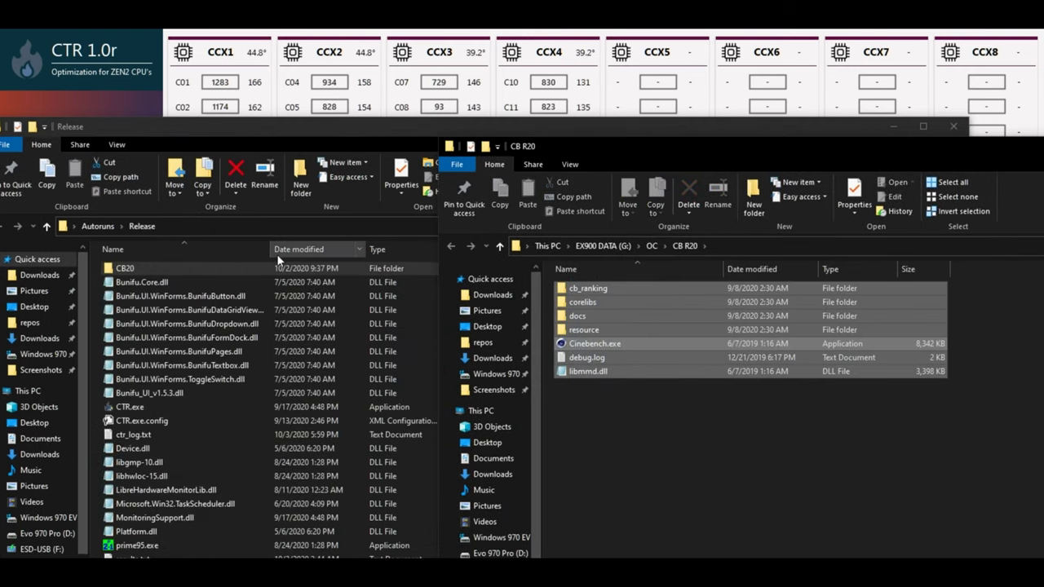
right_click(619, 365)
left_click(661, 512)
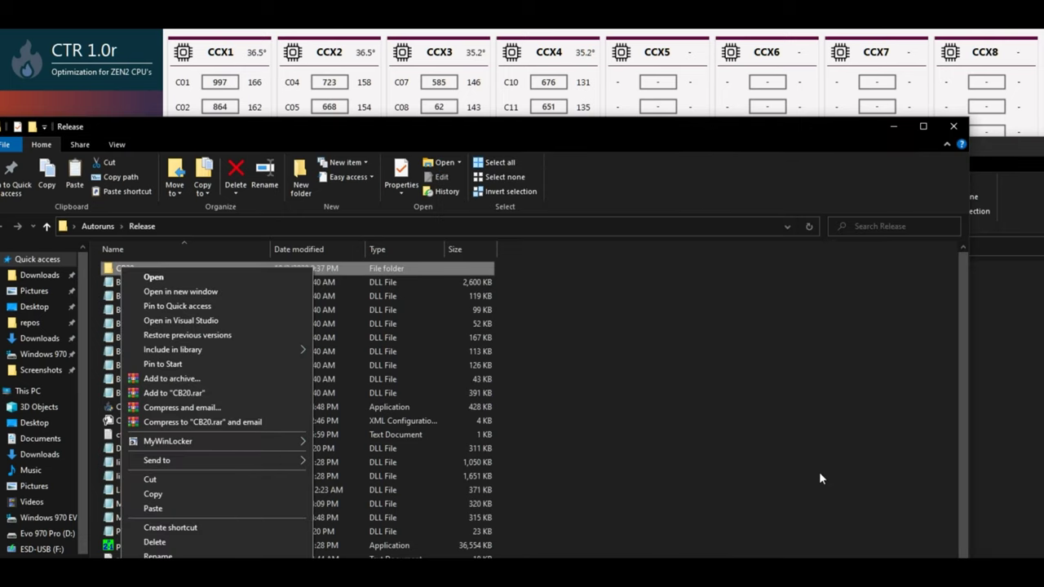
key("Escape")
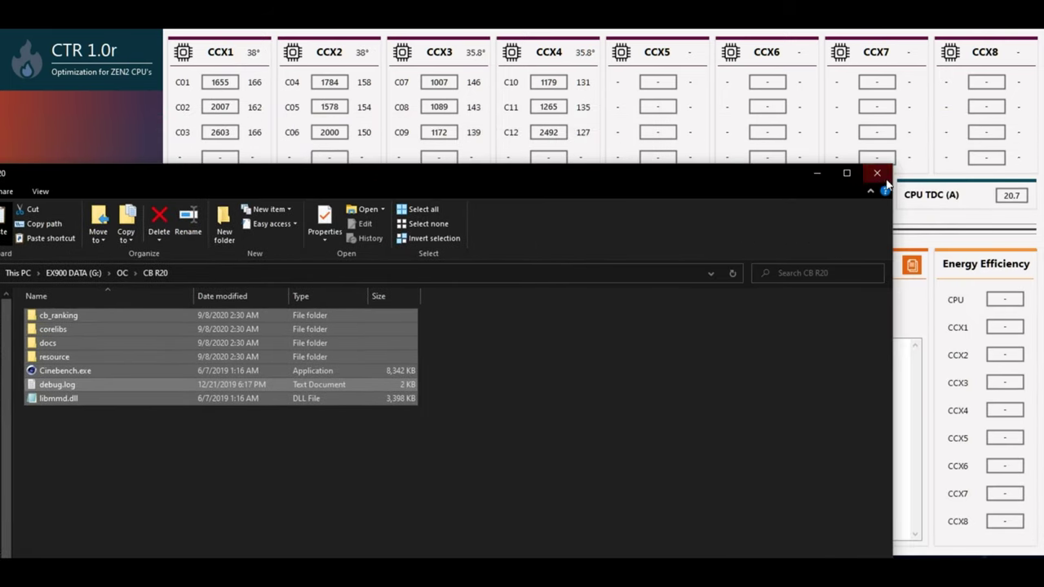
- Close the CB R20 Explorer window
left_click(885, 180)
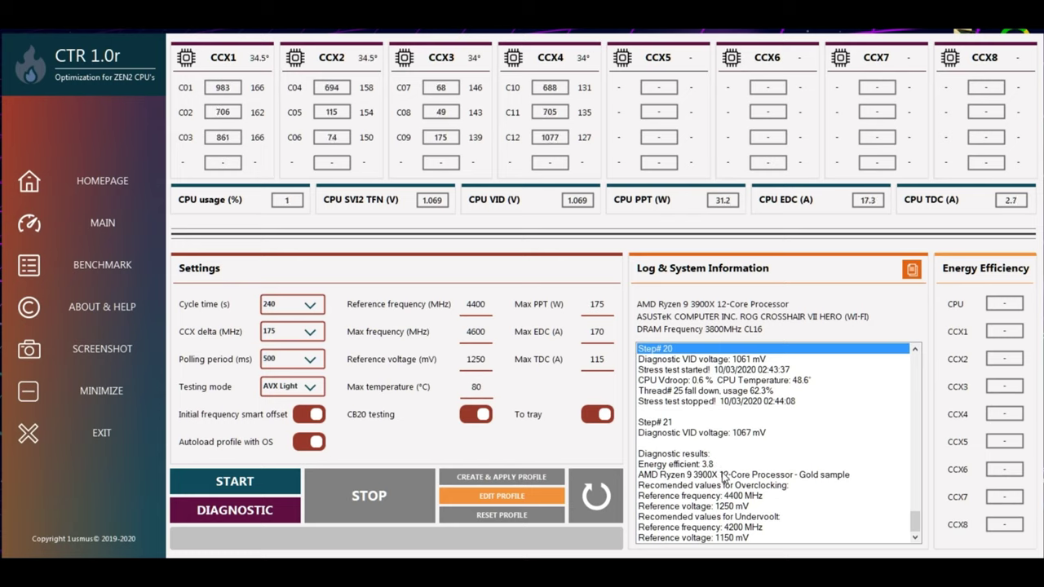
left_click(724, 476)
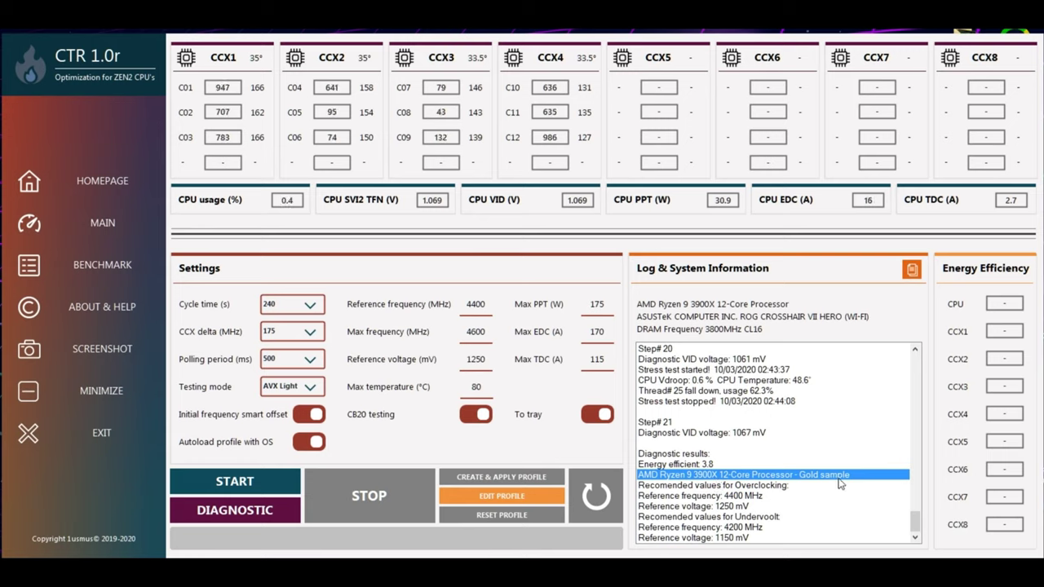
left_click(720, 487)
left_click(756, 519)
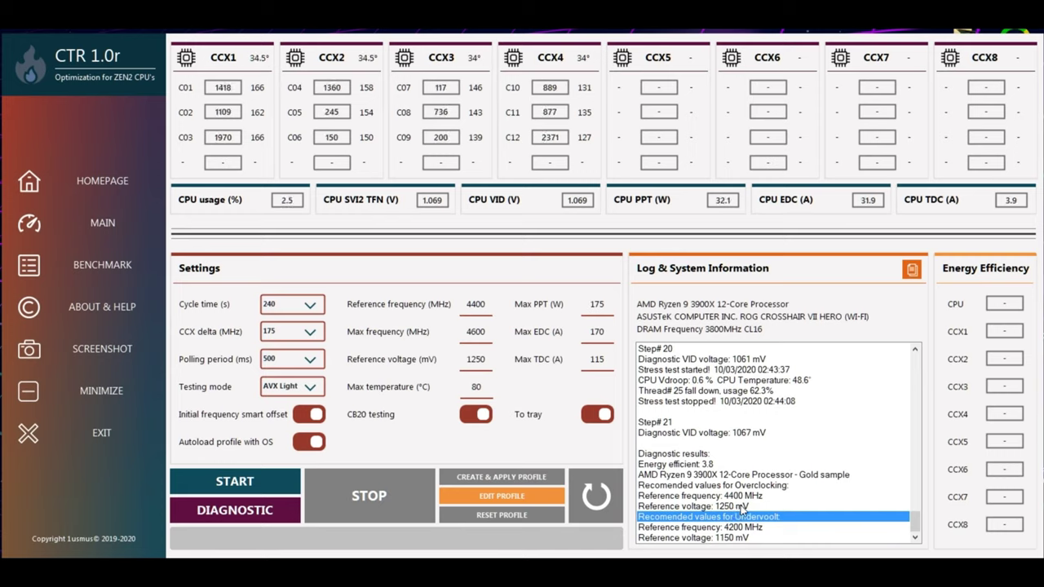
left_click(740, 504)
left_click(739, 497)
left_click(737, 507)
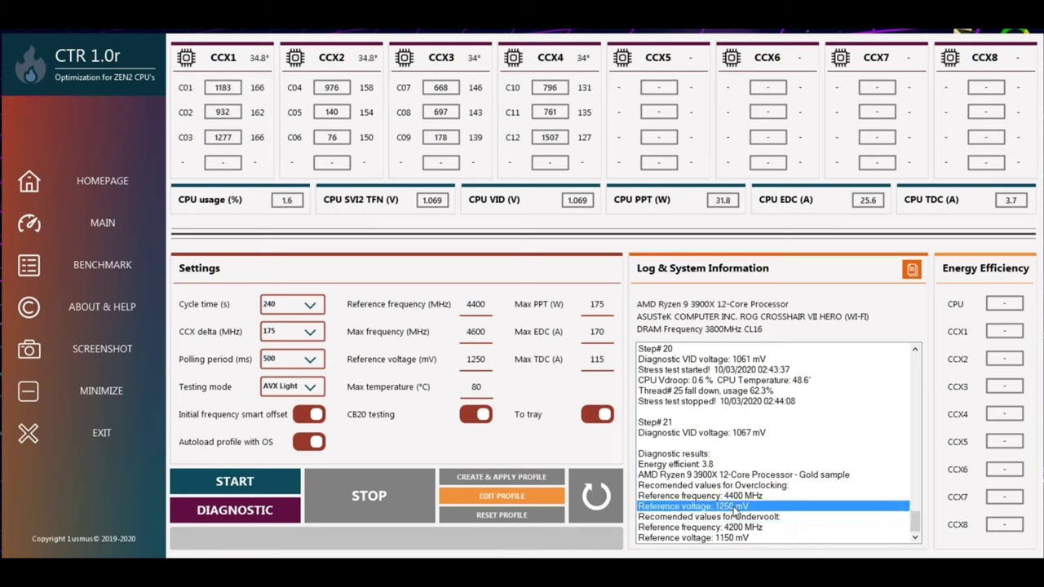
left_click(781, 486)
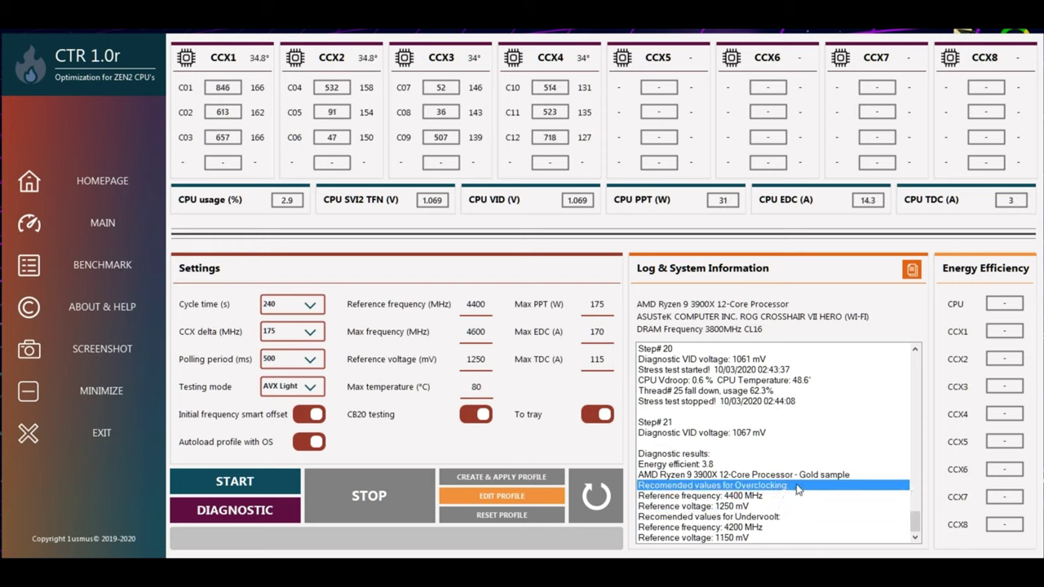
left_click(806, 476)
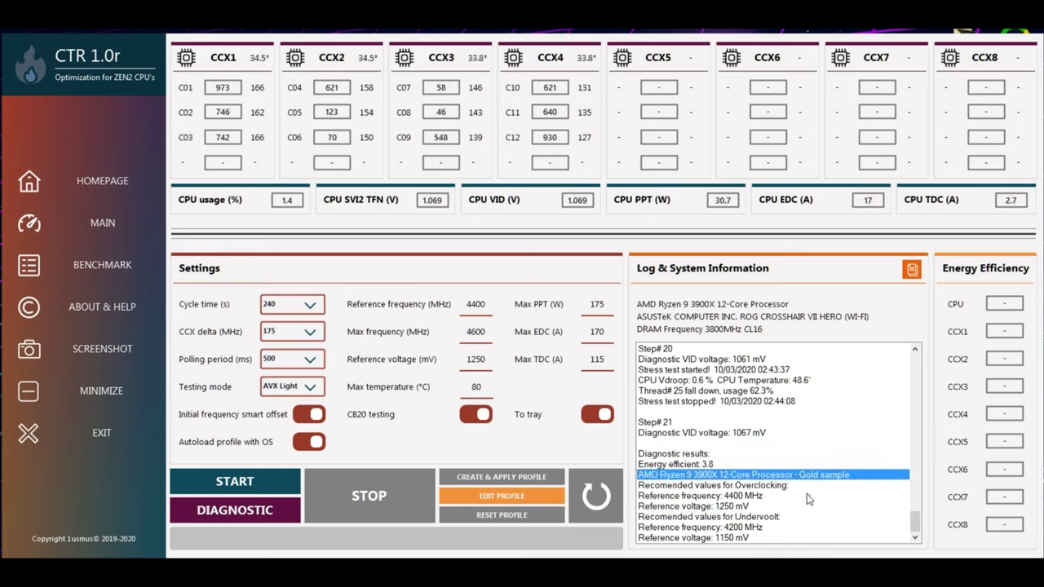
left_click(764, 487)
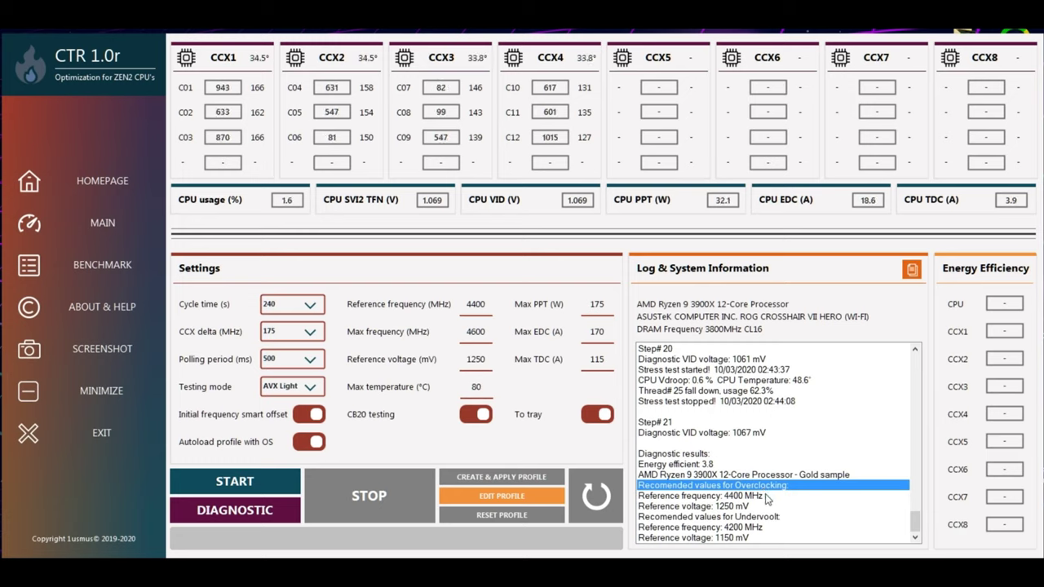
left_click(761, 517)
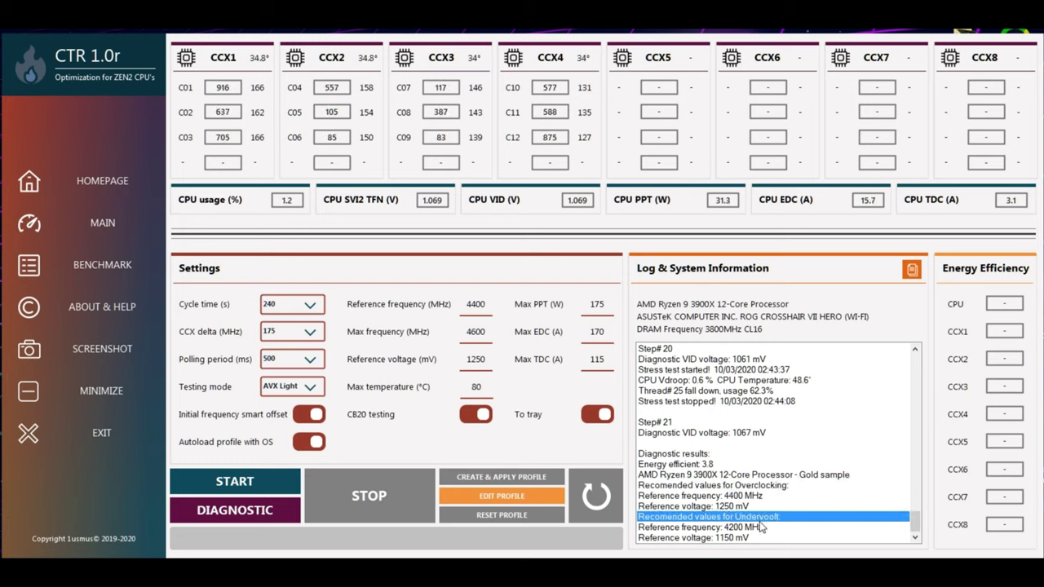
left_click(771, 476)
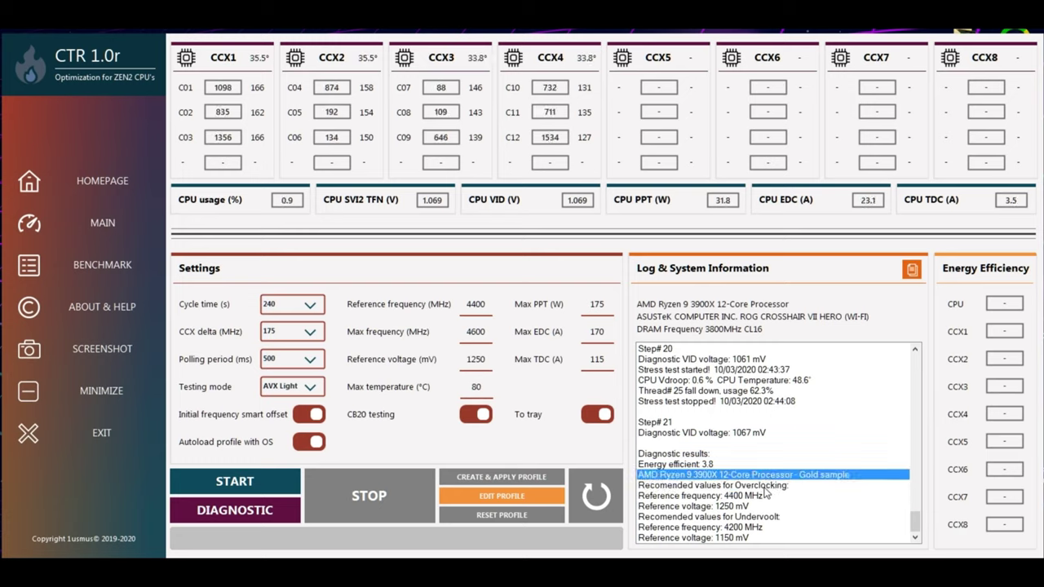
left_click(770, 487)
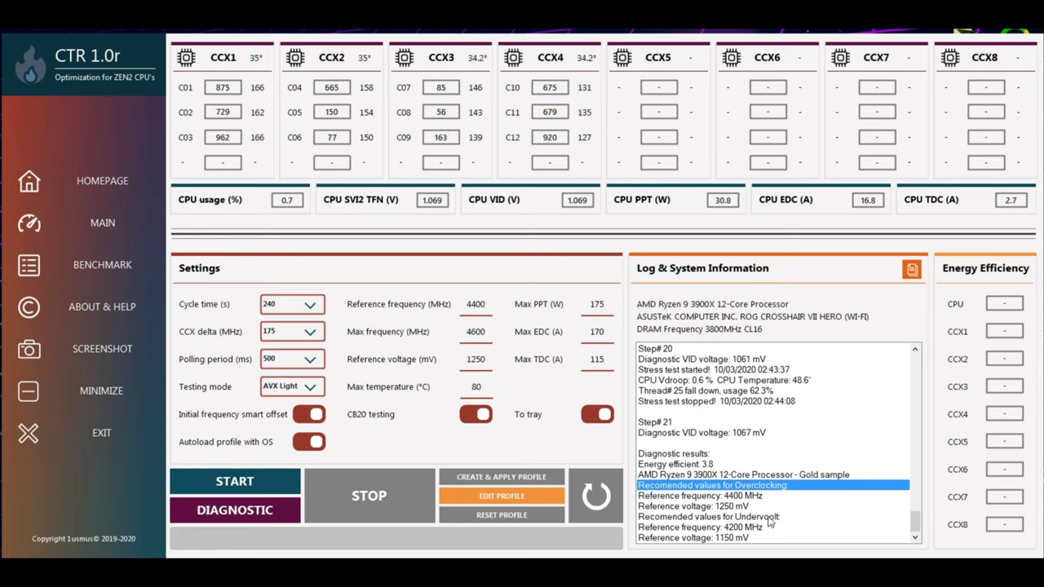
left_click(771, 517)
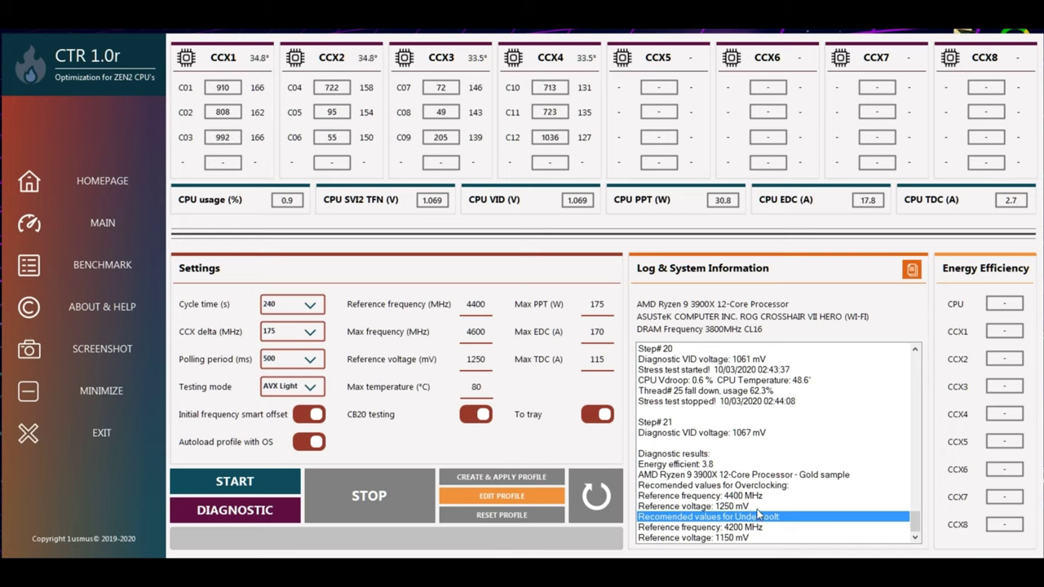
left_click(736, 503)
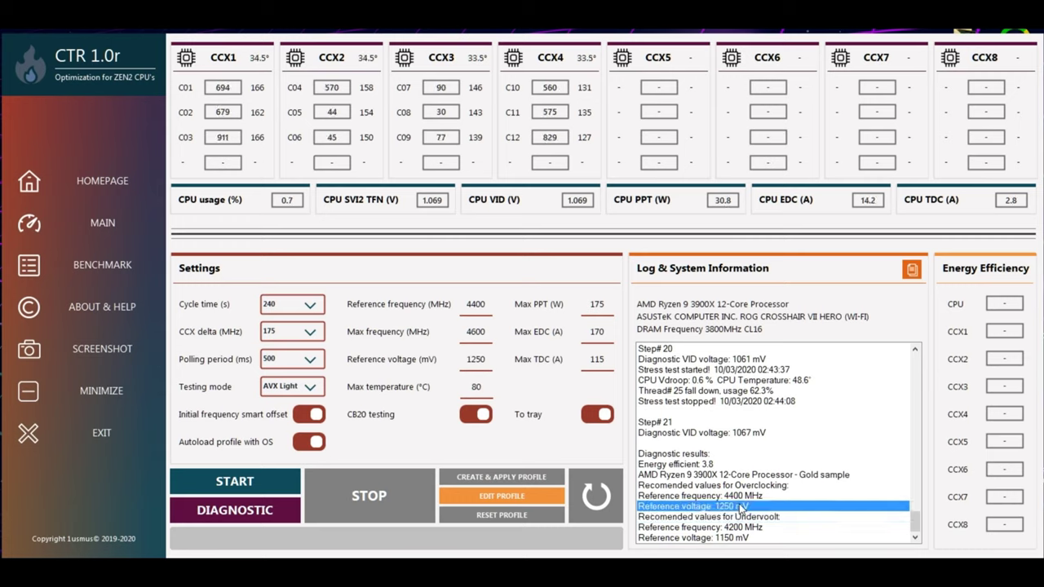
left_click(749, 487)
left_click(754, 496)
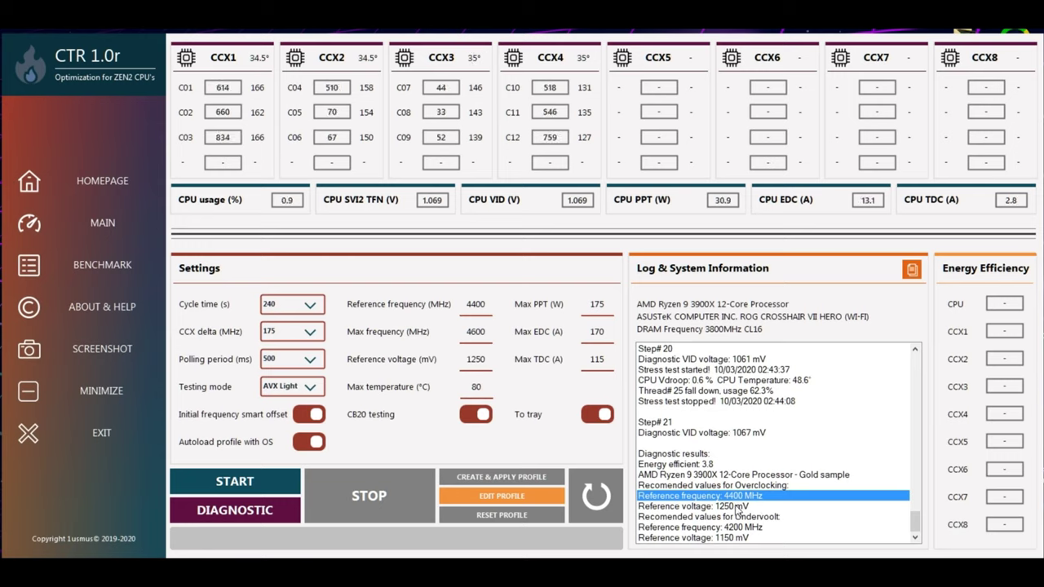
left_click(748, 506)
left_click(747, 496)
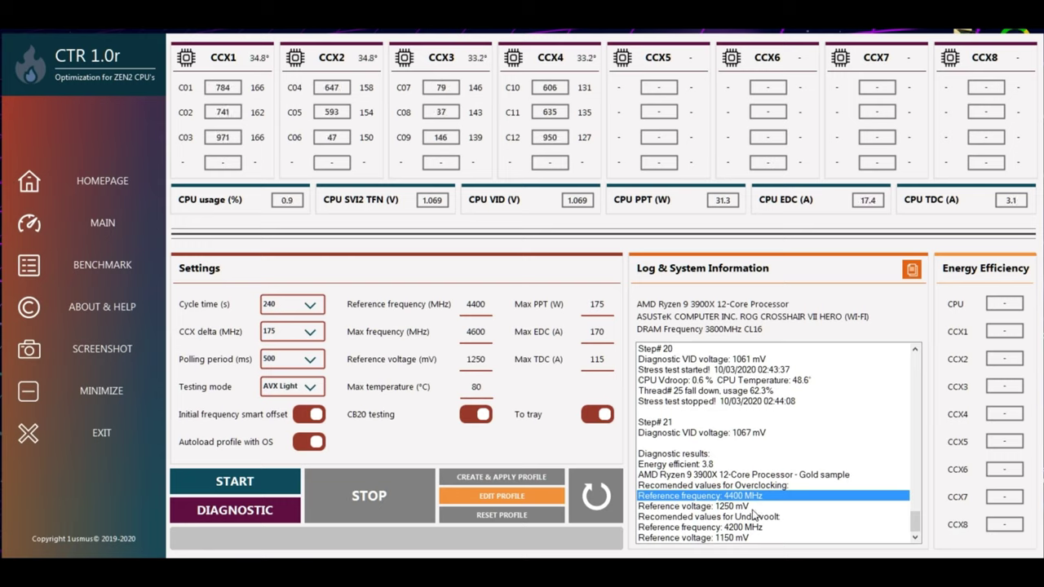
- Start CTR tuning, settling at 4400 MHz for CCX1–2 and 4300 MHz for CCX3–4 at 1250 mV
left_click(751, 506)
left_click(685, 422)
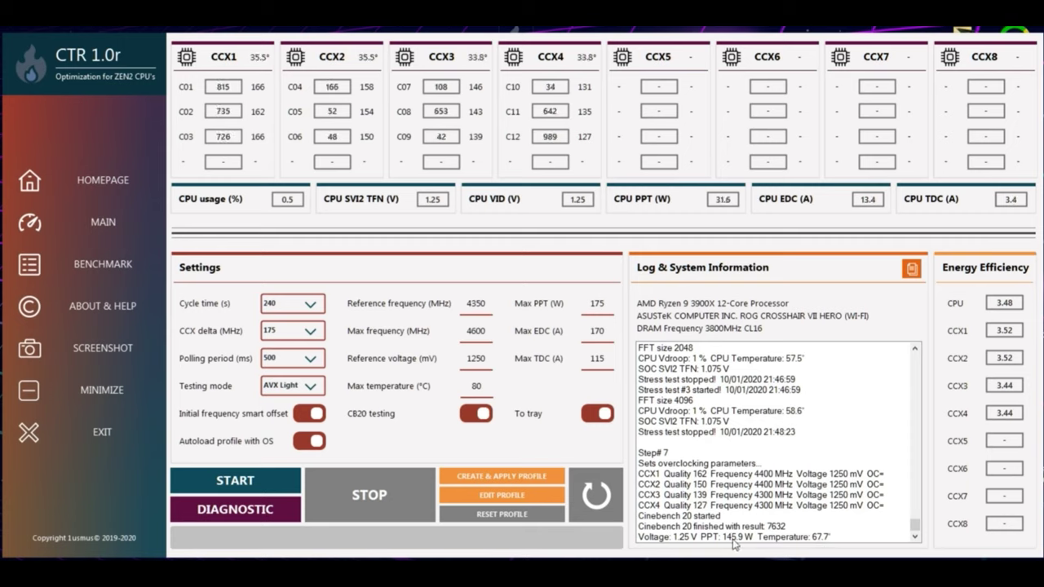
- Show the BENCHMARK charts comparing the tuned 7632 Cinebench 20 score with the default 6931
left_click(129, 269)
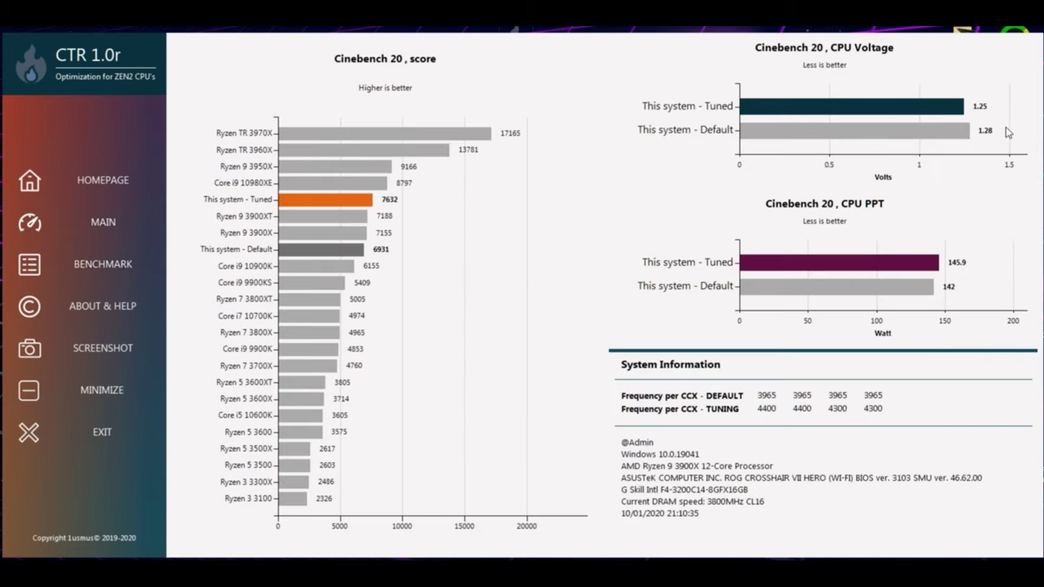